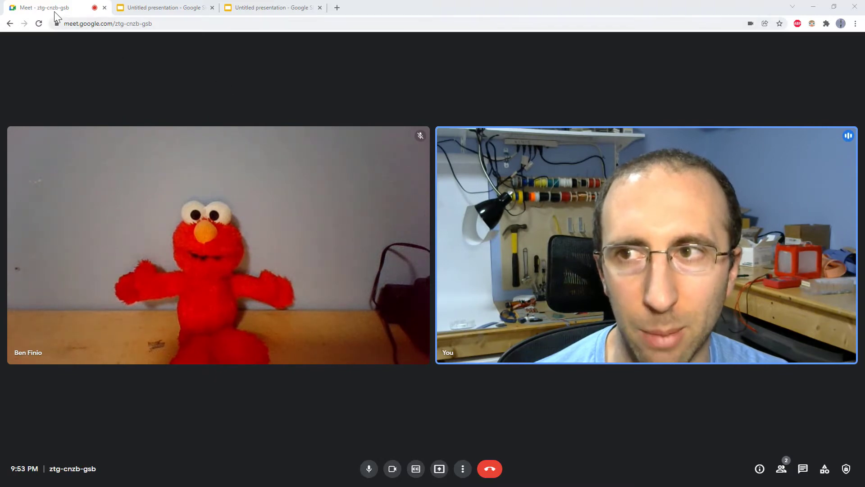
- Look over the three-slide and Other stuff presentations, then return to the Meet call
{"action": "left_click", "coordinate": [157, 10]}
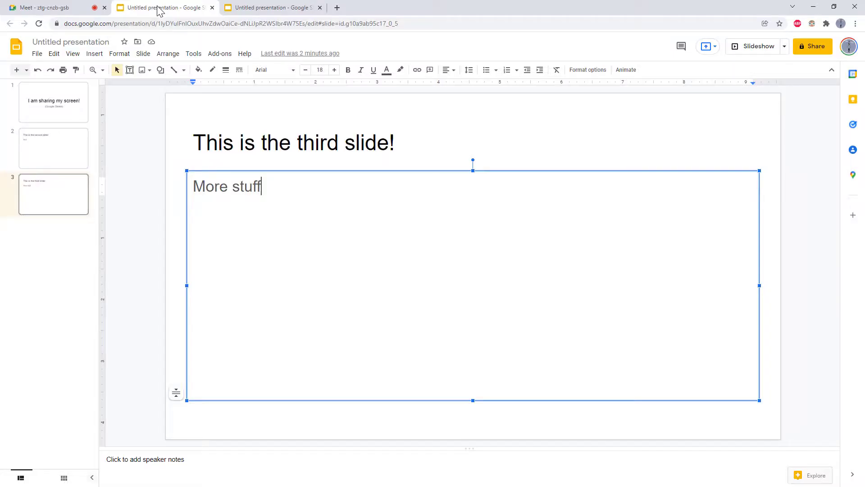
{"action": "left_click", "coordinate": [255, 10]}
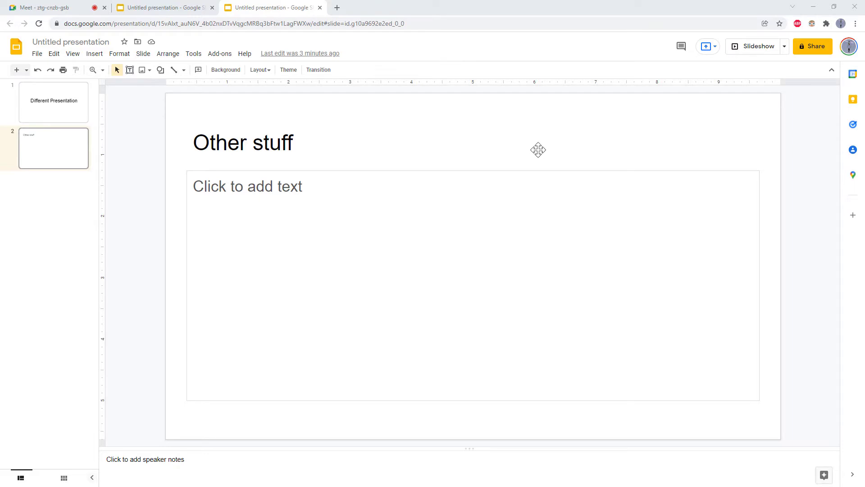
{"action": "left_click", "coordinate": [60, 15]}
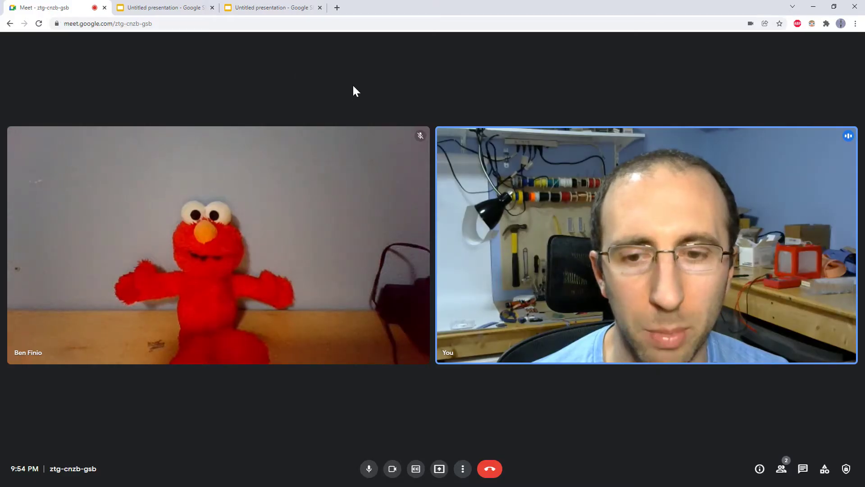
- Share the Other stuff presentation tab to the call with tab audio turned off
{"action": "left_click", "coordinate": [439, 469]}
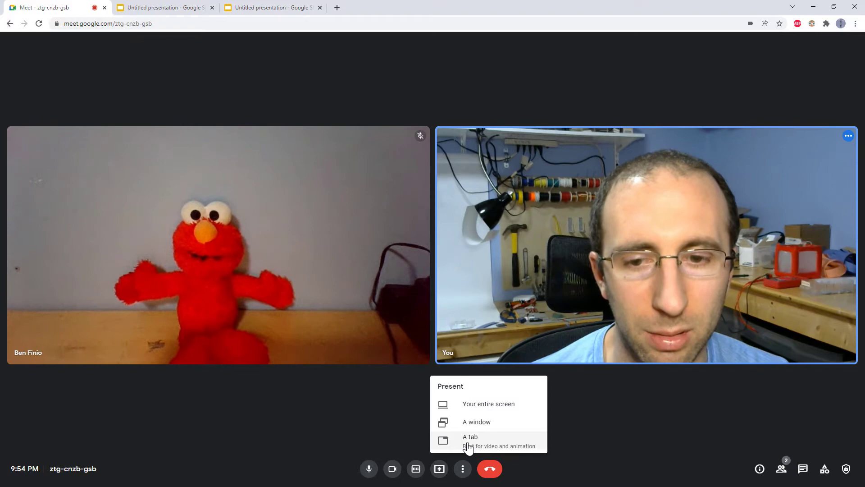
{"action": "left_click", "coordinate": [523, 439]}
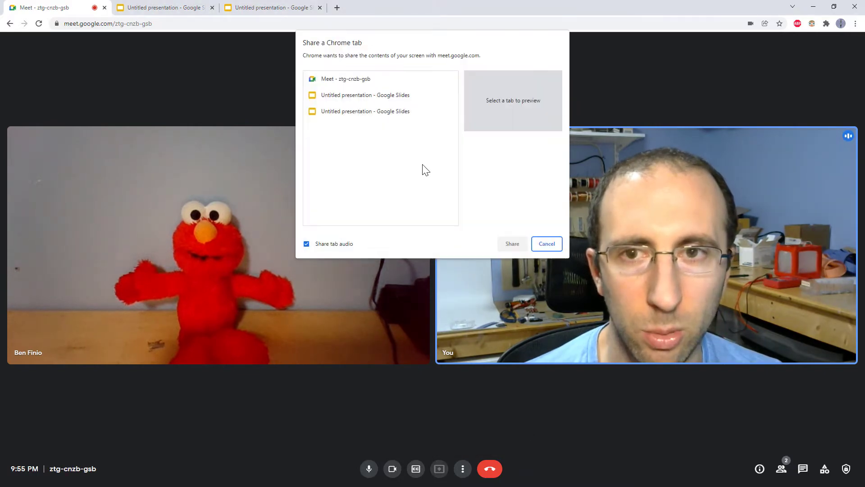
{"action": "left_click", "coordinate": [377, 96]}
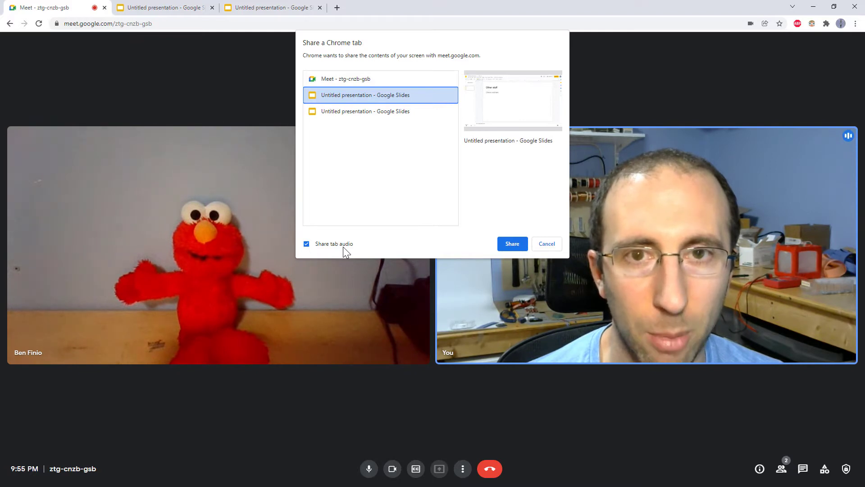
{"action": "left_click", "coordinate": [306, 244]}
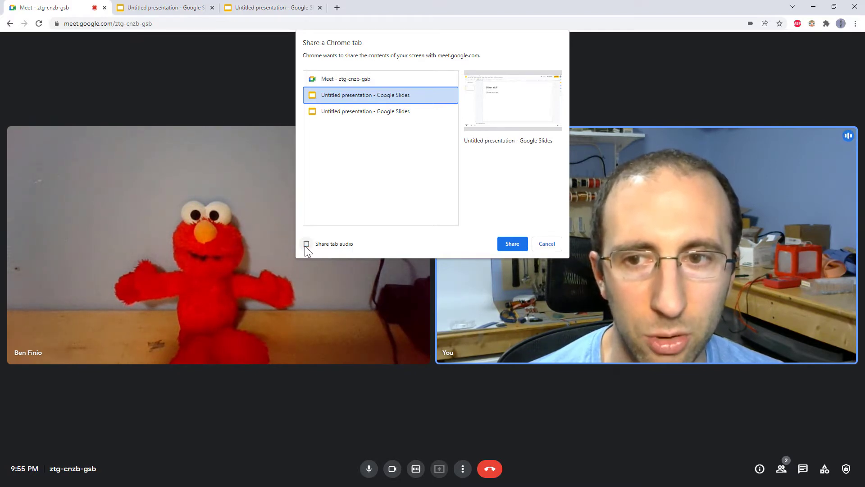
{"action": "left_click", "coordinate": [505, 243]}
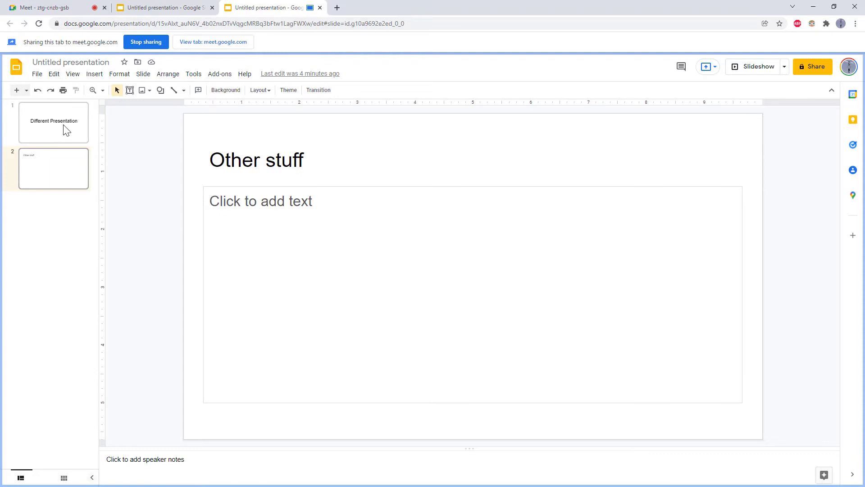
- Check what participants see, then bring up the three-slide presentation at its third slide
{"action": "left_click", "coordinate": [57, 12]}
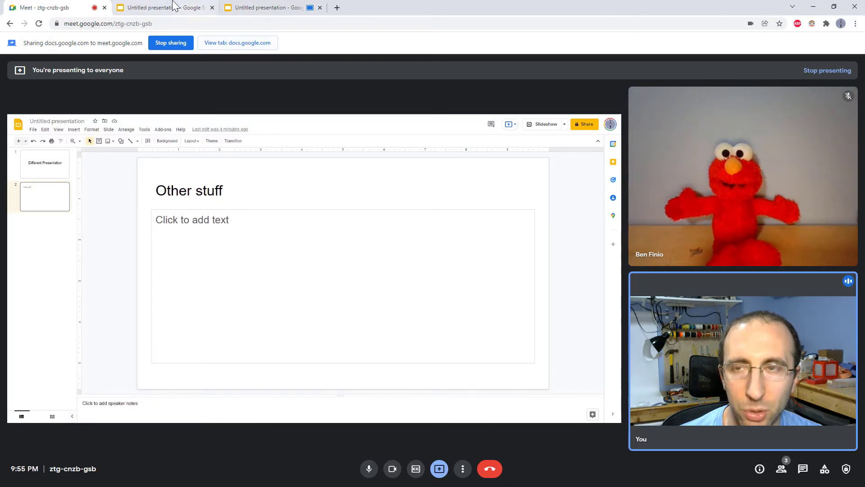
{"action": "left_click", "coordinate": [255, 41]}
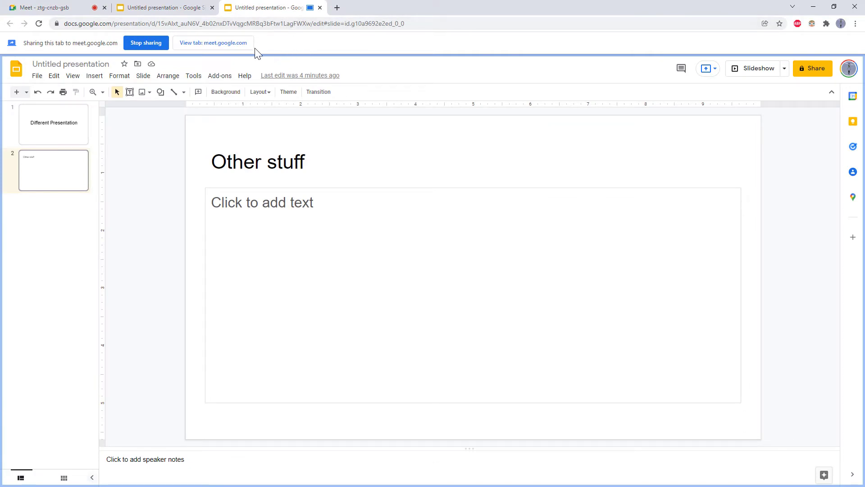
{"action": "left_click", "coordinate": [218, 45]}
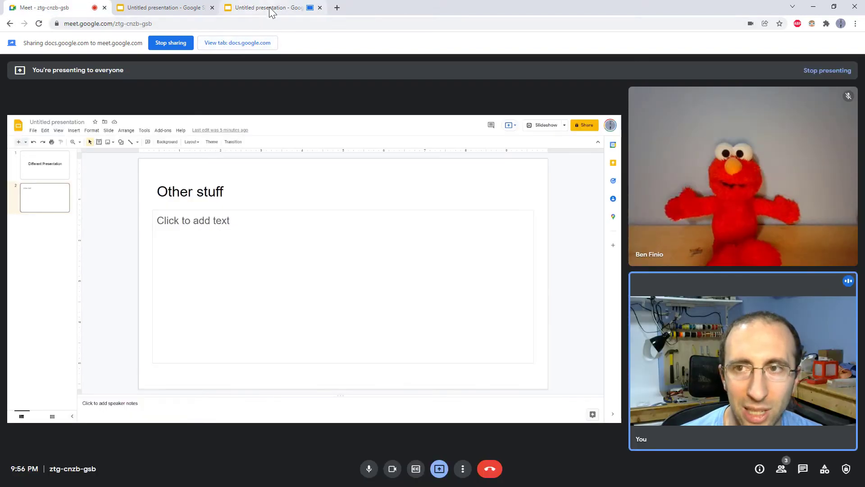
{"action": "left_click", "coordinate": [177, 9]}
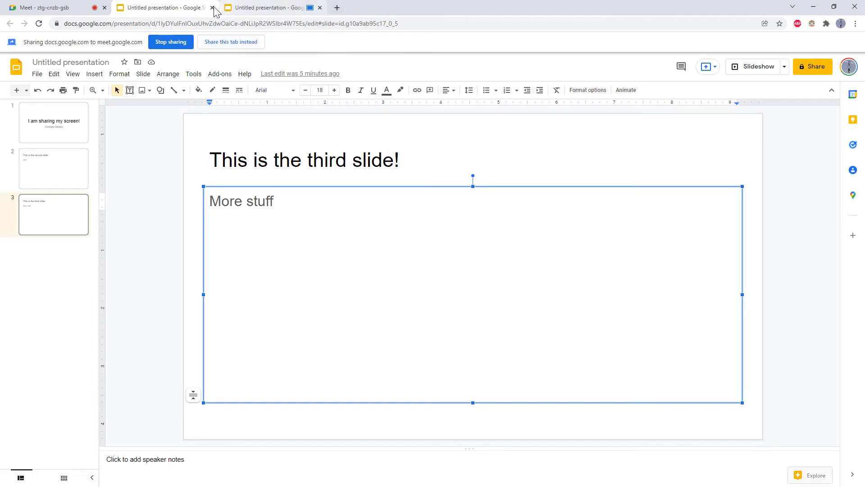
- Share the three-slide presentation instead, show slide 1, and confirm the call shows it
{"action": "left_click", "coordinate": [239, 43]}
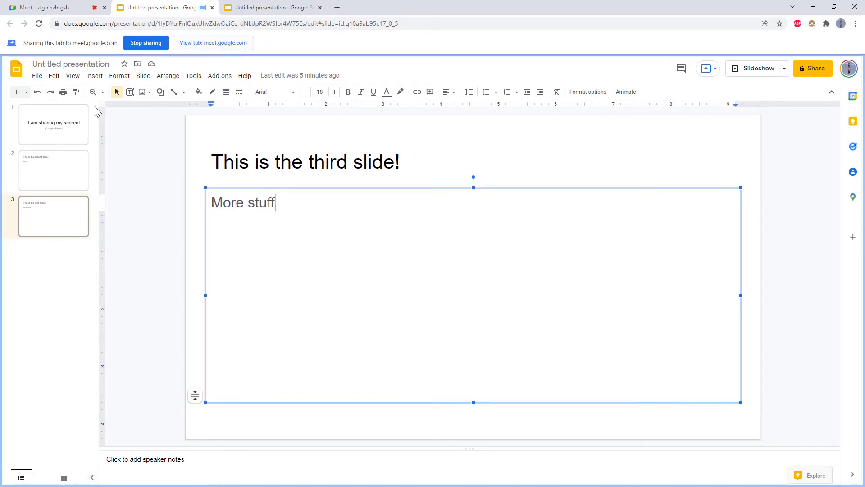
{"action": "left_click", "coordinate": [69, 126]}
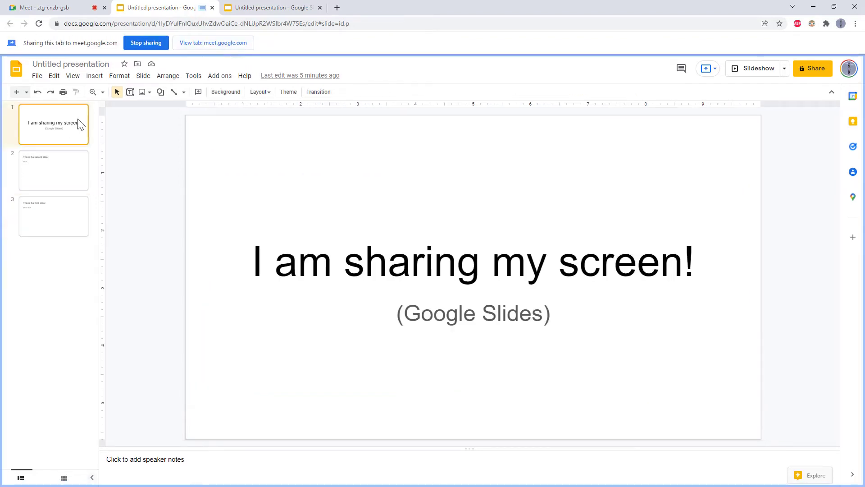
{"action": "left_click", "coordinate": [234, 44]}
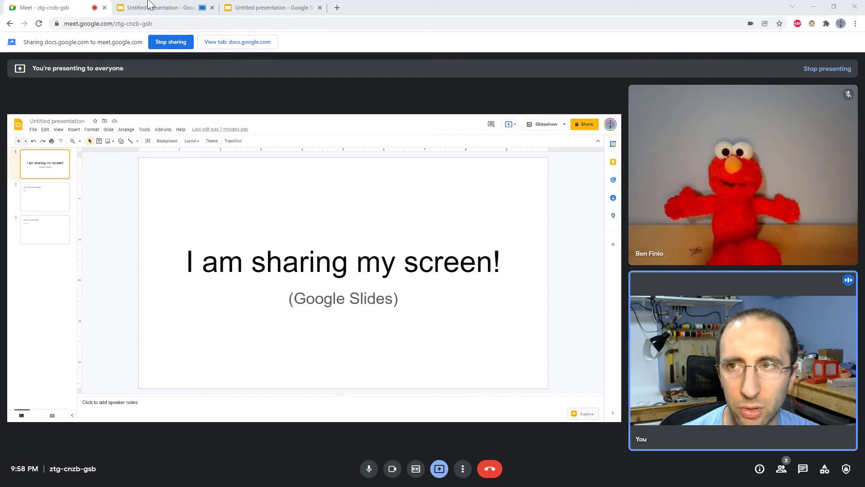
- Run a brief slideshow, check it in the call, advance to slide 2, then exit
{"action": "left_click", "coordinate": [227, 42]}
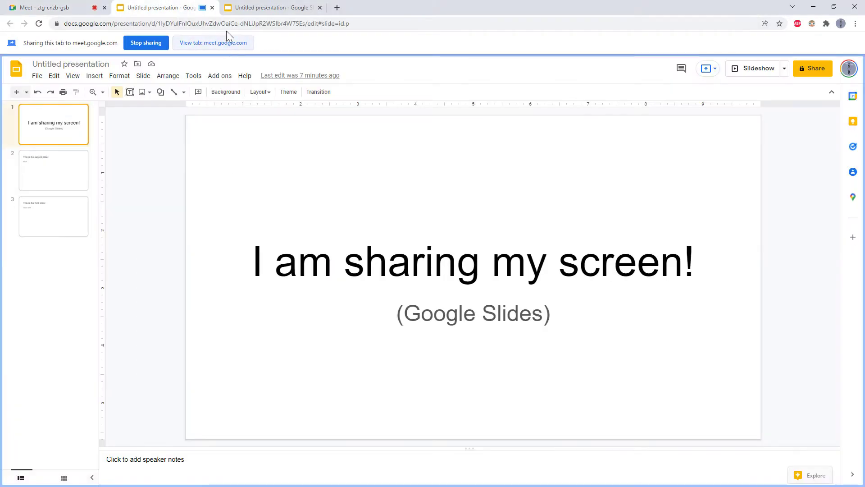
{"action": "left_click", "coordinate": [752, 75]}
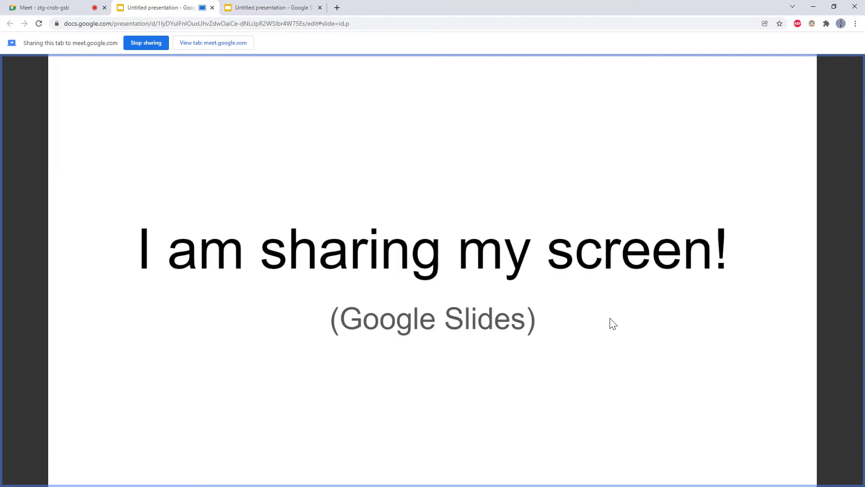
{"action": "left_click", "coordinate": [204, 43]}
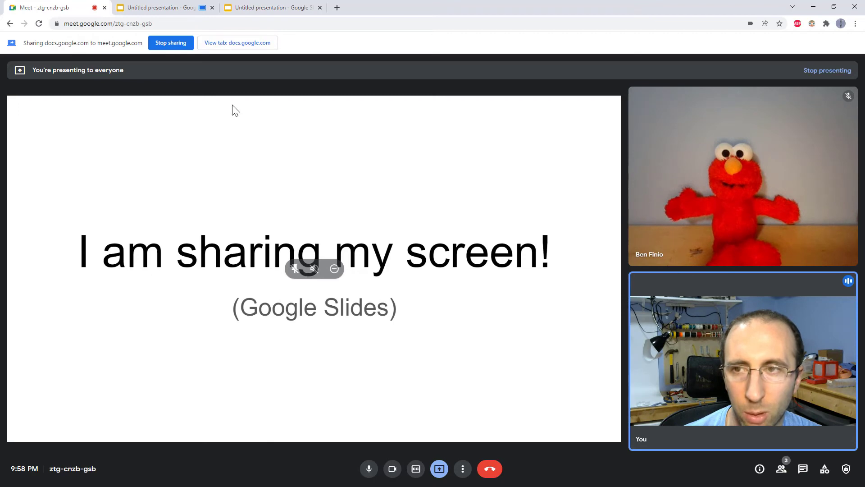
{"action": "left_click", "coordinate": [163, 9]}
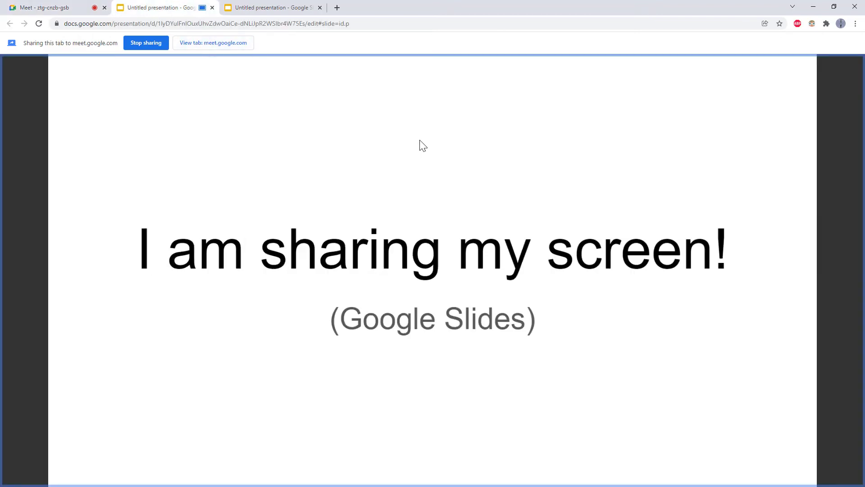
{"action": "key", "text": "Right"}
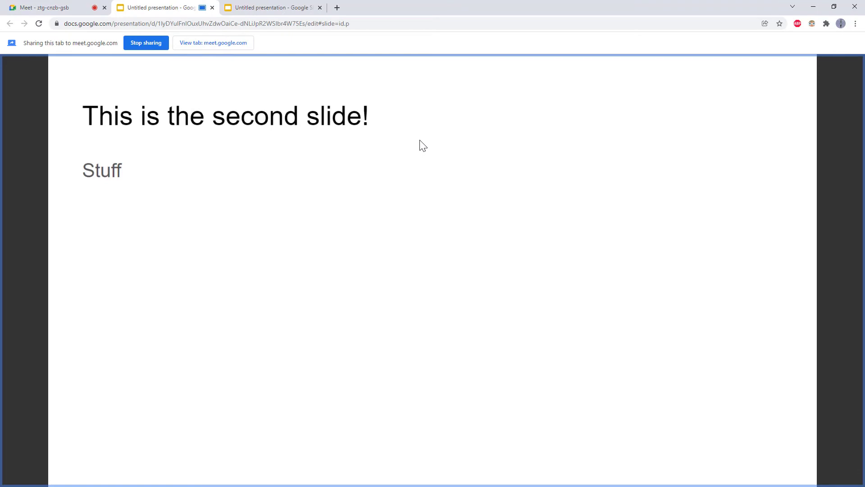
{"action": "key", "text": "Escape"}
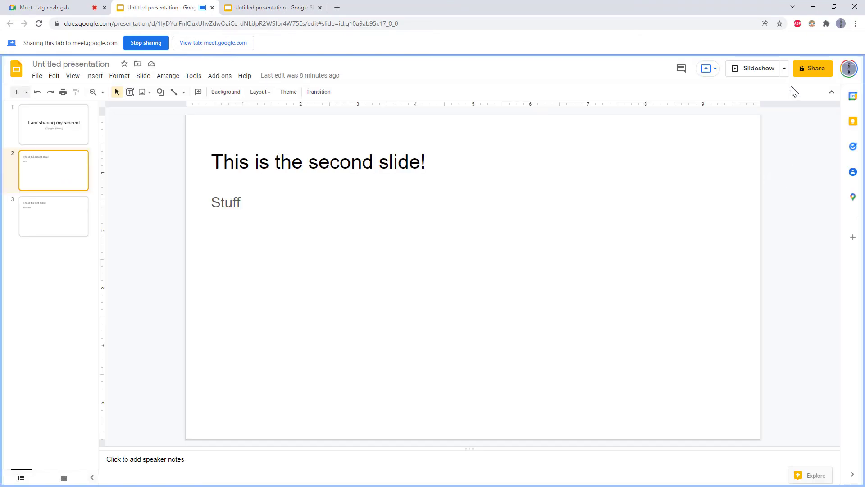
- Start the slideshow in Presenter view, move that window aside, and confirm the call shows it
{"action": "left_click", "coordinate": [784, 68]}
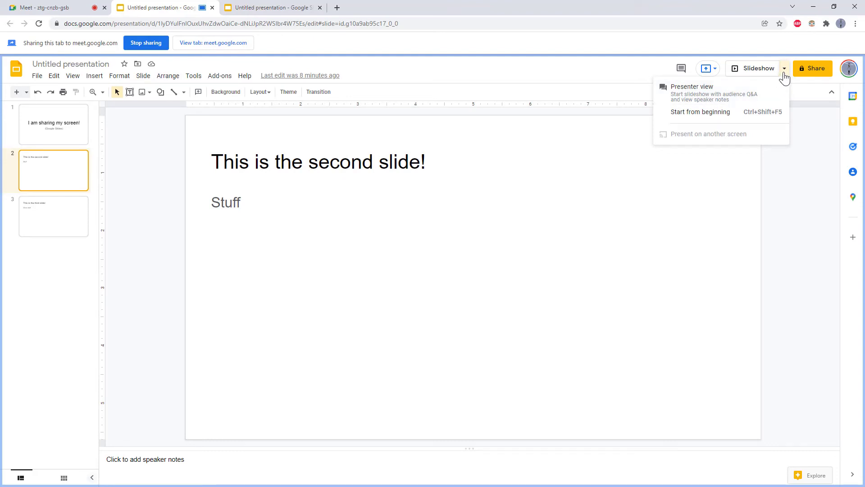
{"action": "left_click", "coordinate": [680, 96]}
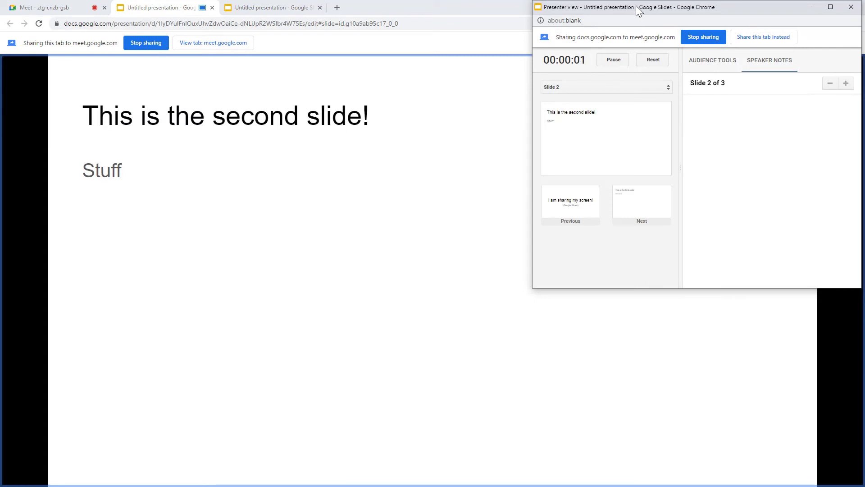
{"action": "left_click_drag", "start_coordinate": [601, 30], "coordinate": [583, 39]}
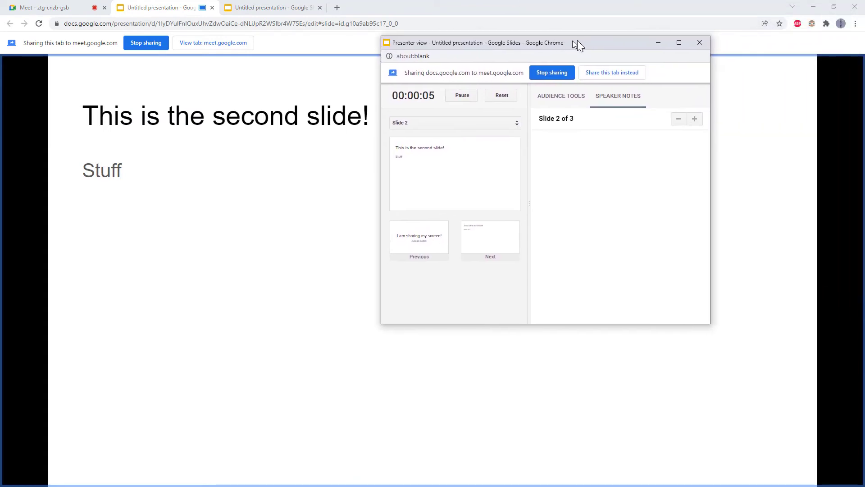
{"action": "mouse_move", "coordinate": [671, 39]}
{"action": "left_mouse_down"}
{"action": "mouse_move", "coordinate": [647, 33]}
{"action": "mouse_move", "coordinate": [646, 56]}
{"action": "left_mouse_up"}
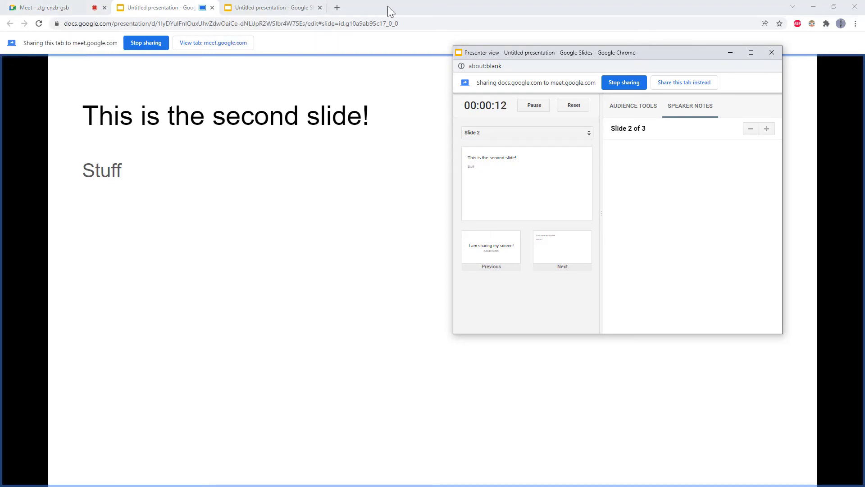
{"action": "left_click", "coordinate": [63, 9]}
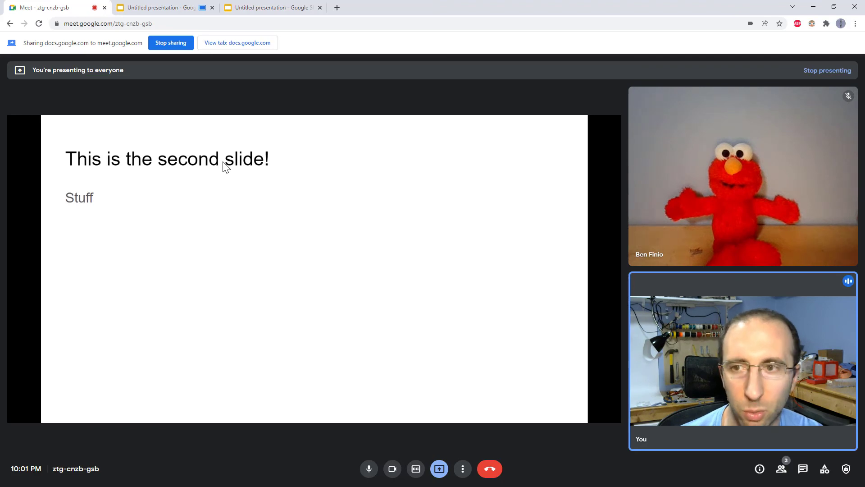
- Move the slideshow to slide 3, 'This is the third slide!', and confirm it in the call
{"action": "left_click", "coordinate": [162, 11]}
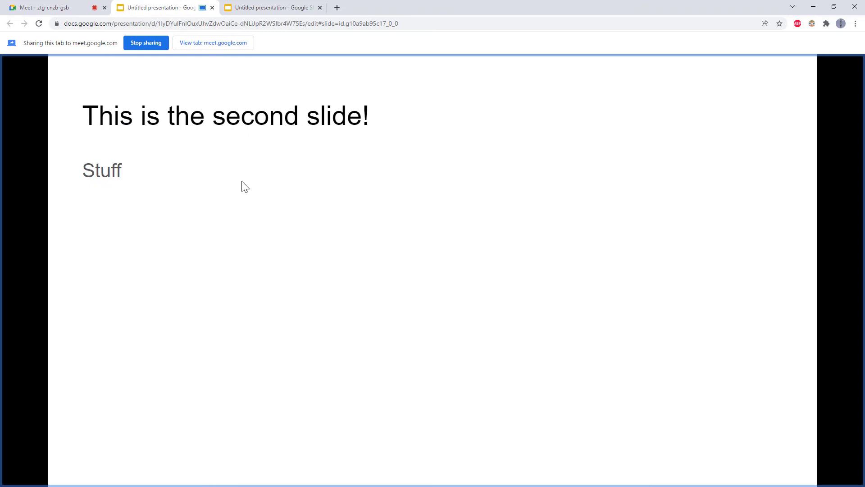
{"action": "key", "text": "Left"}
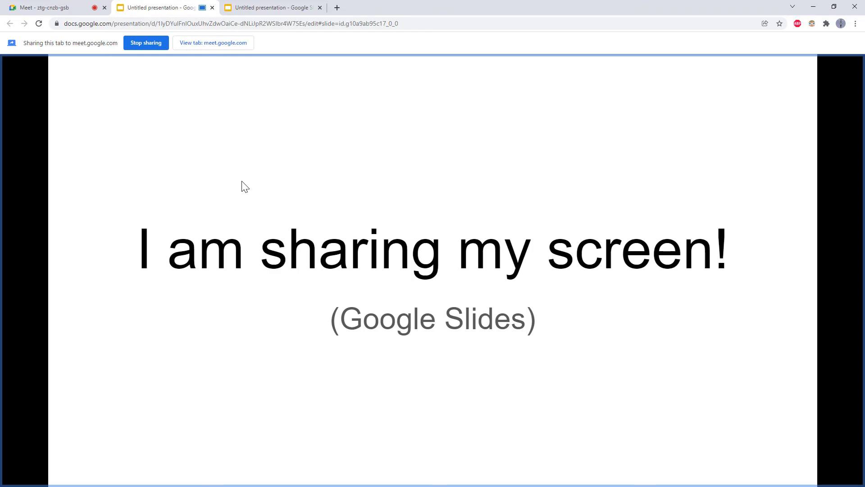
{"action": "key", "text": "Right"}
{"action": "key", "text": "Right"}
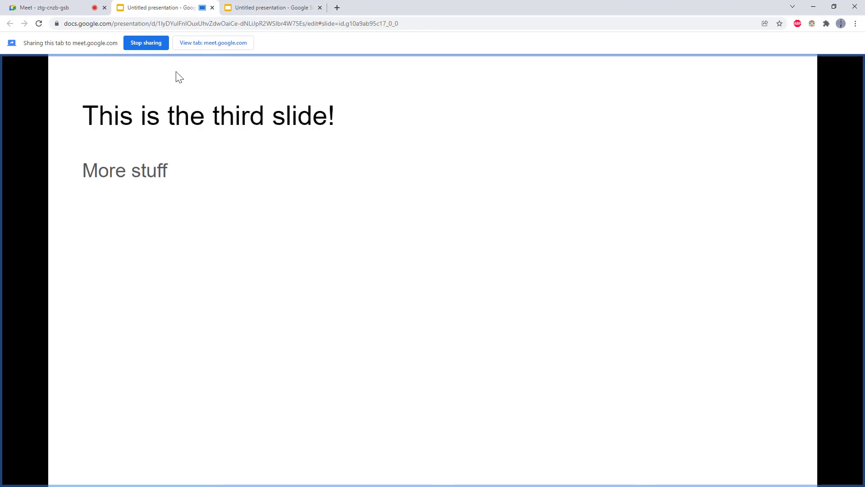
{"action": "left_click", "coordinate": [21, 8]}
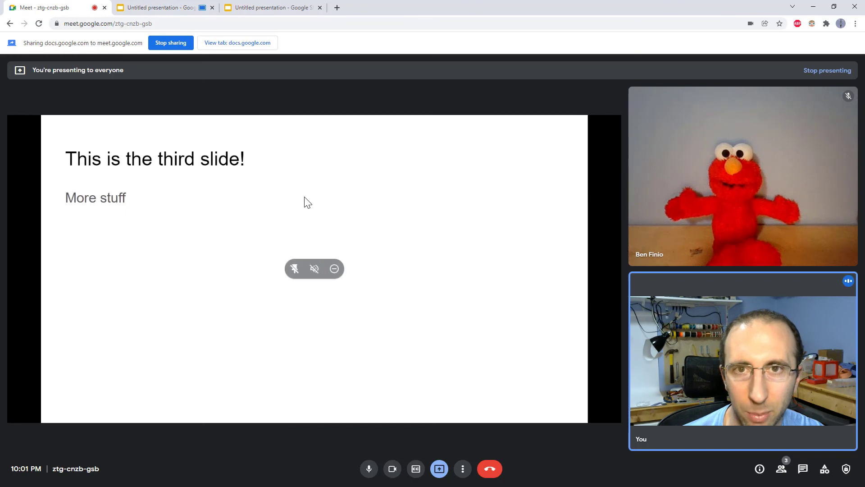